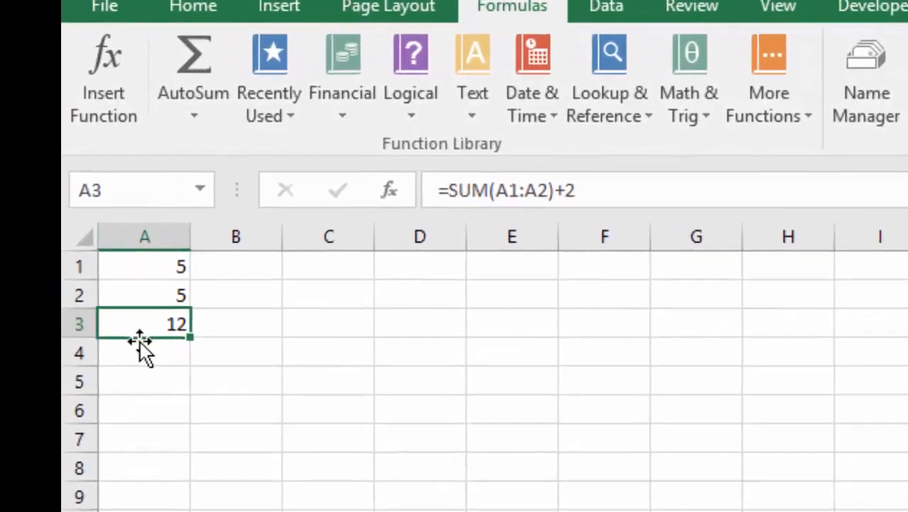
Step: Enter the formula =SUM(2+2)*5 in cell B6
double_click(62, 291)
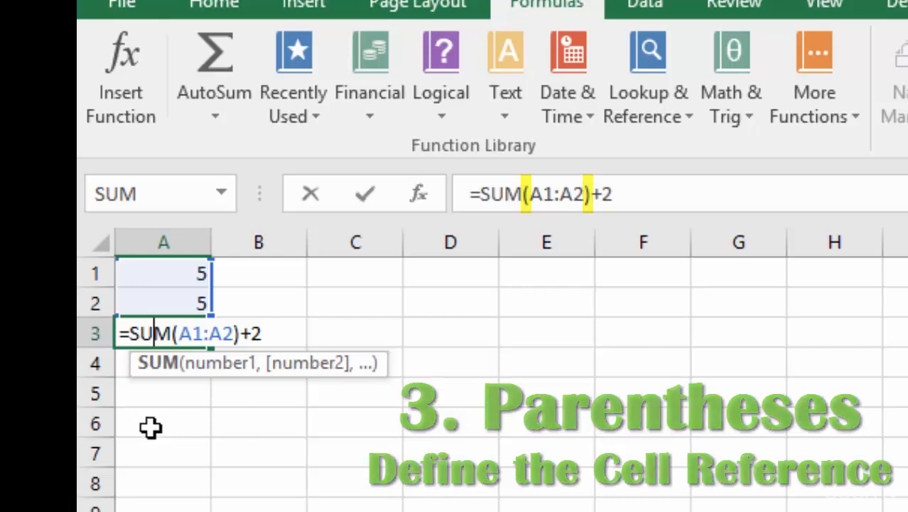
click(276, 424)
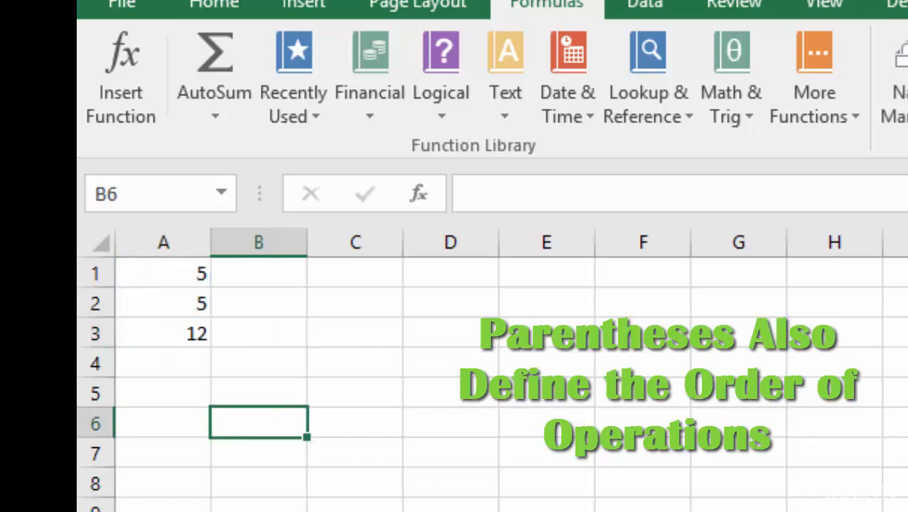
text(=)
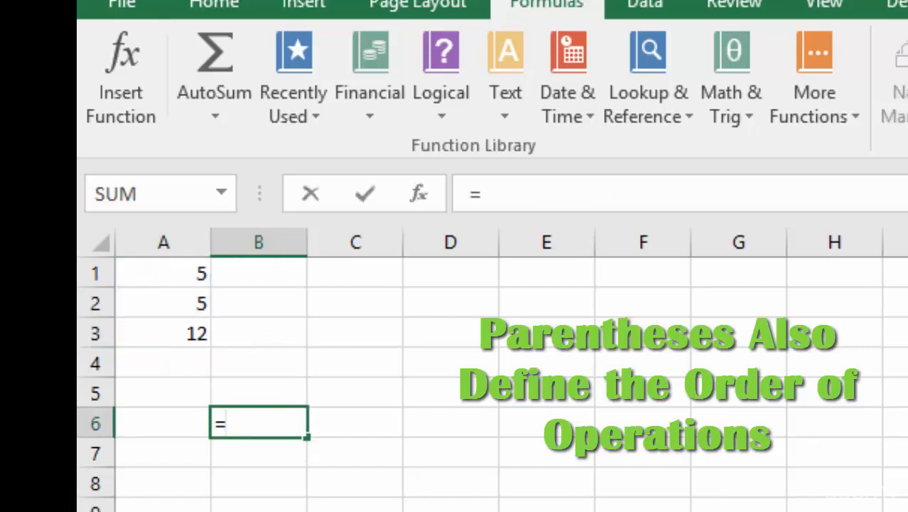
text(SUM(2)
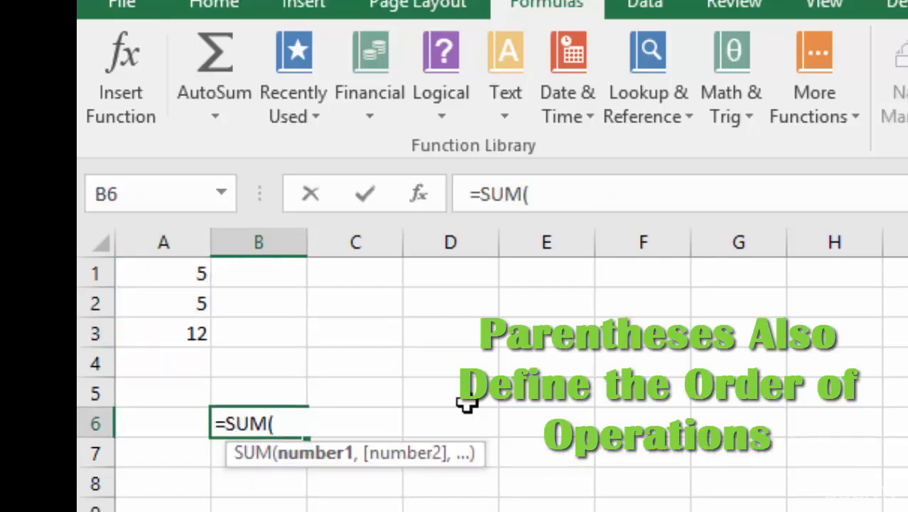
text(+2)*5)
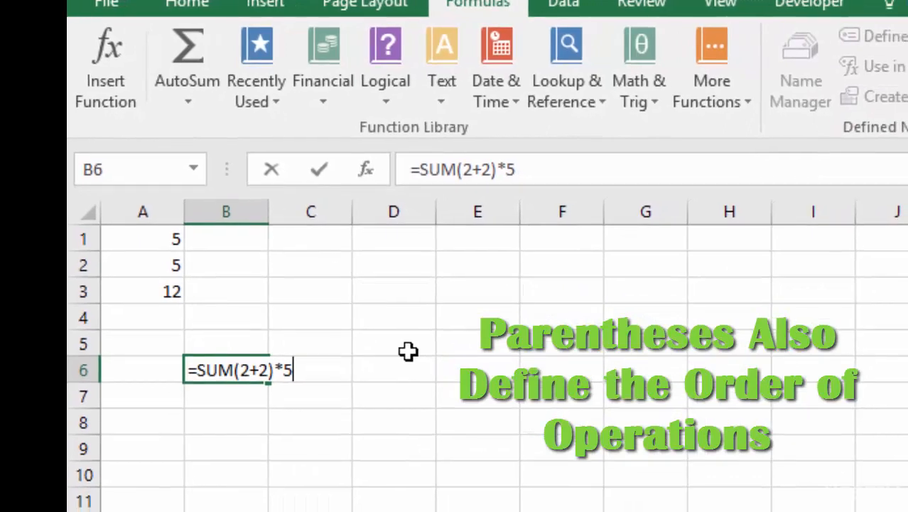
key(Return)
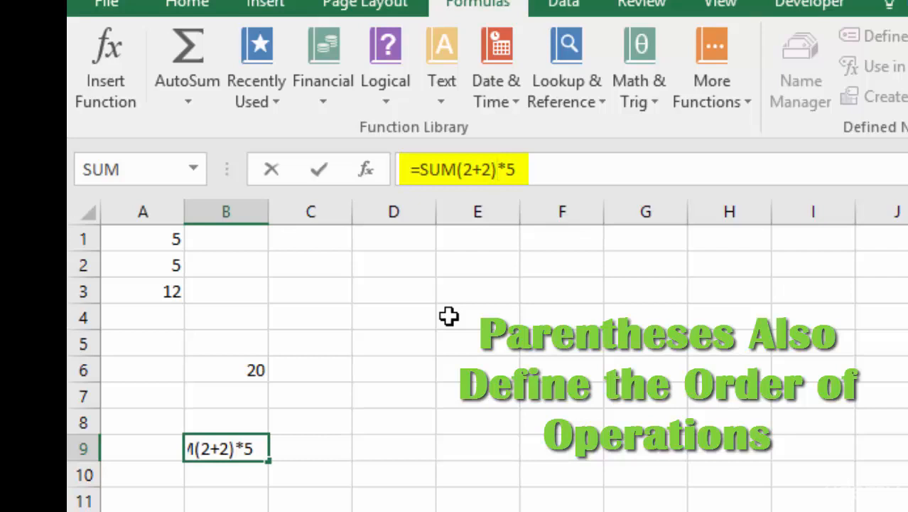
Step: Enter the formula =SUM(2+2*5) in cell B9 and compare it with the formula in B6
key(BackSpace)
key(End)
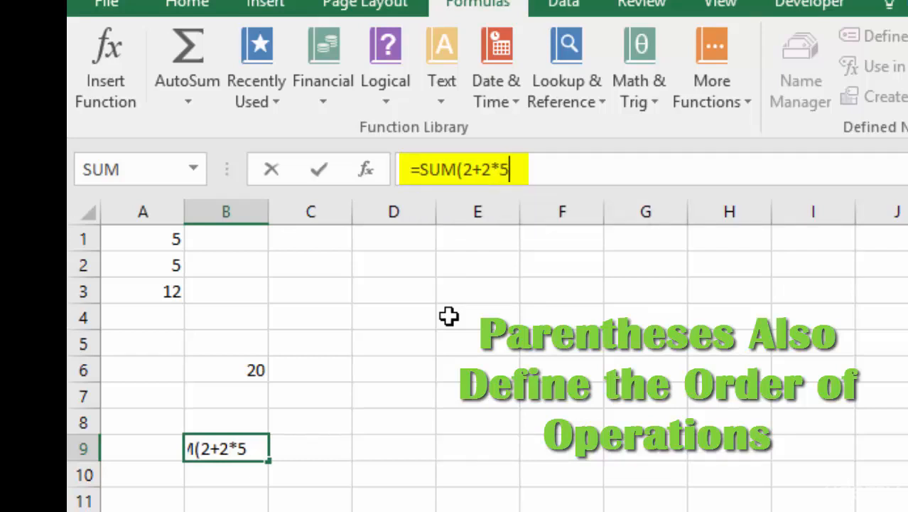
text())
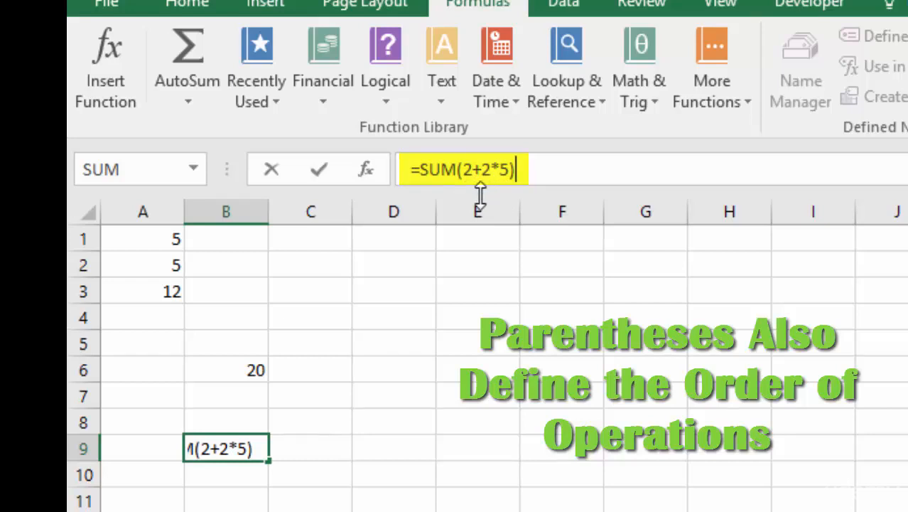
key(Return)
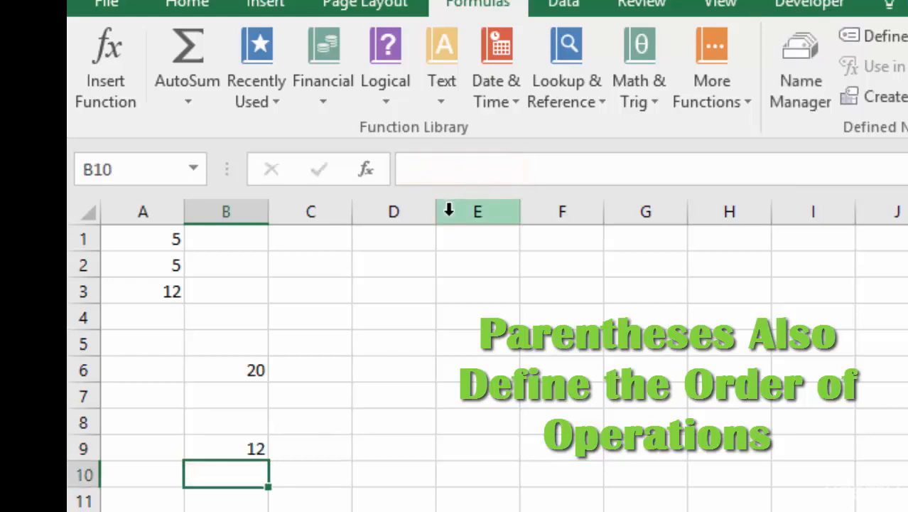
click(233, 371)
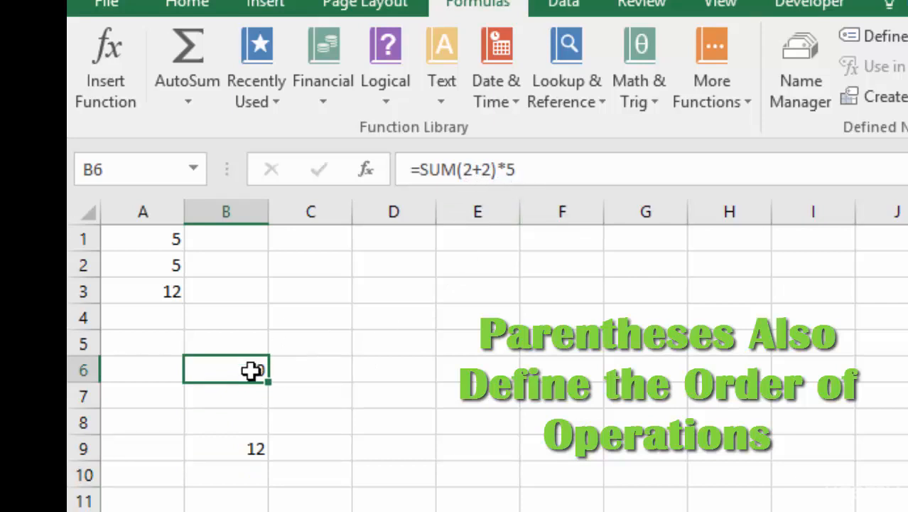
click(229, 448)
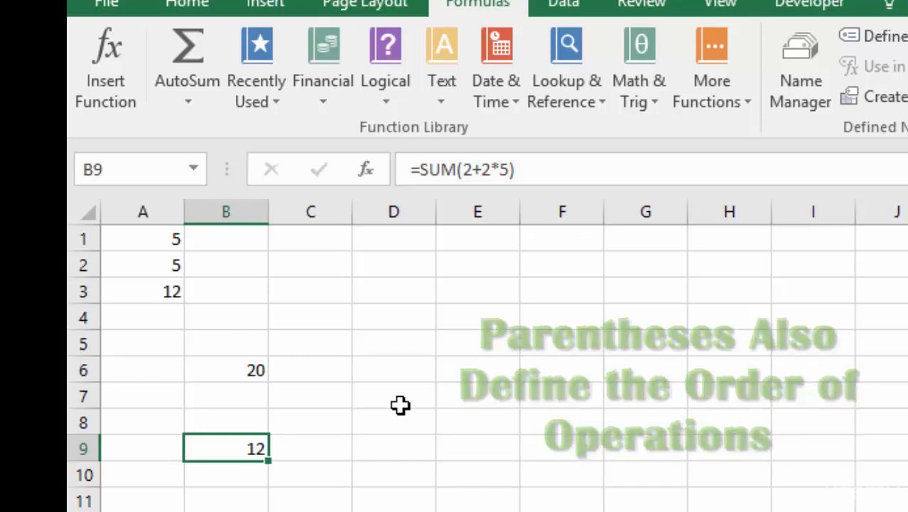
Step: Remove the closing parenthesis and the colon from the formula in A3, making it =SUM(A1A2+2
click(144, 293)
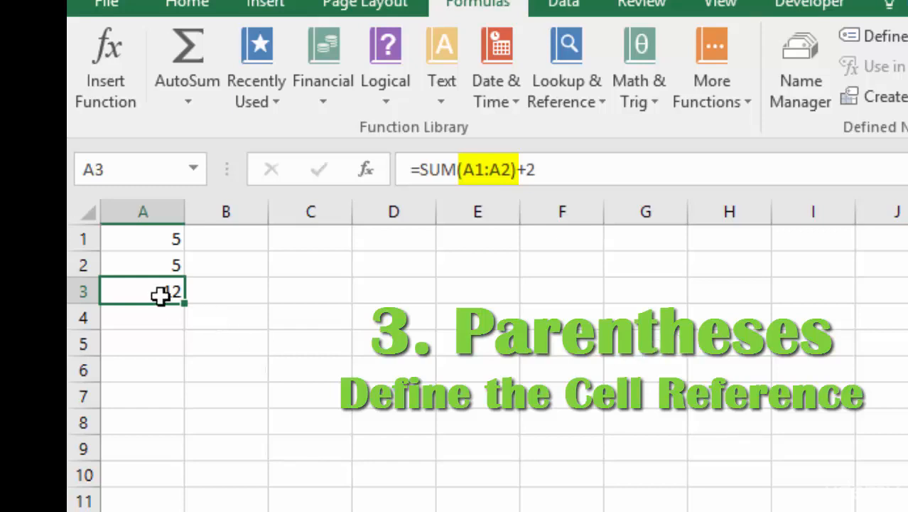
click(516, 172)
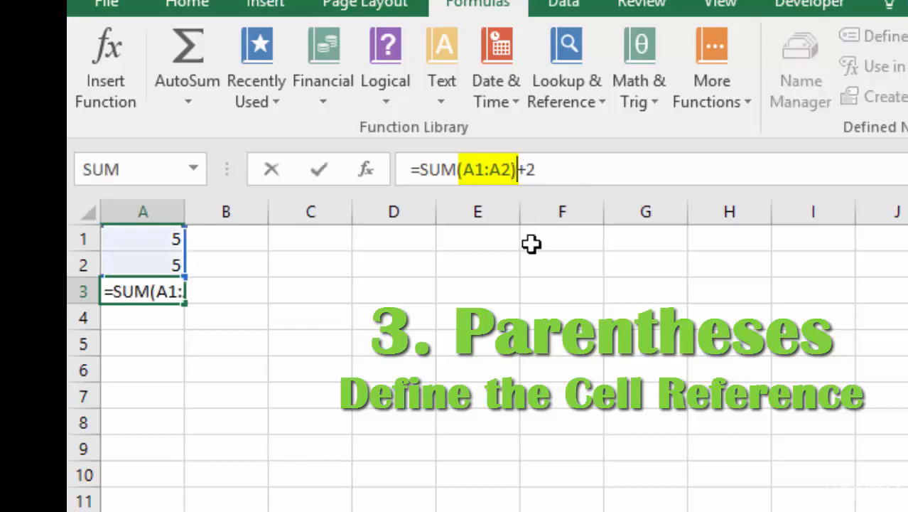
key(BackSpace)
key(Left)
key(Left)
key(Left)
key(Left)
key(Left)
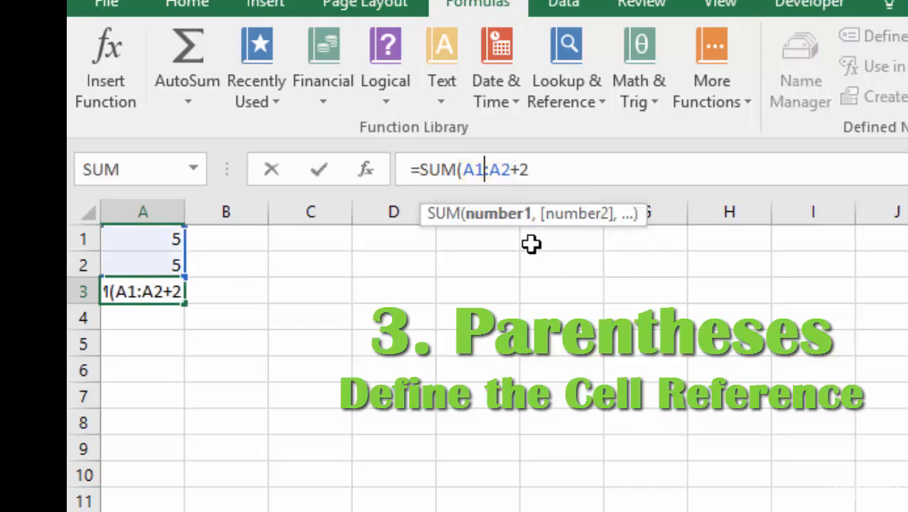
key(BackSpace)
key(Return)
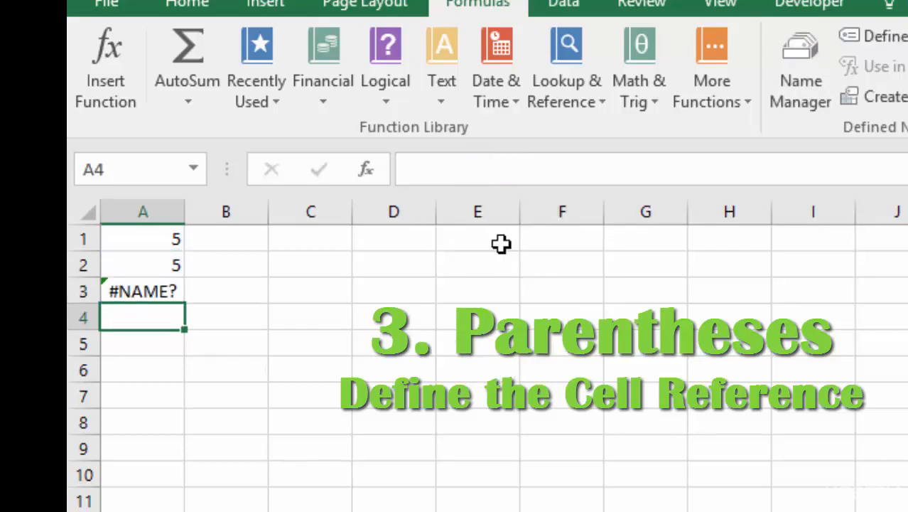
click(148, 290)
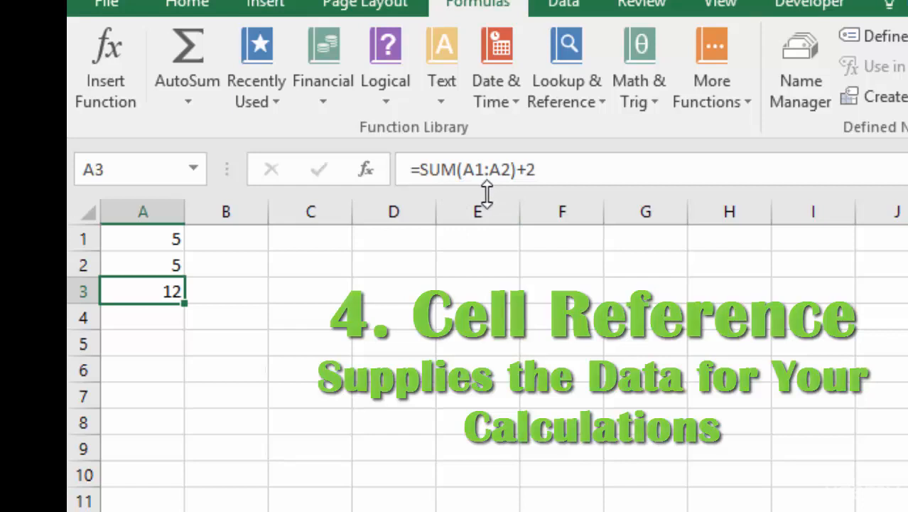
Step: Clear the formula in A3 down to its equals sign and insert the SUM function with A1:A2 as its Number1 argument
double_click(158, 292)
drag(236, 291, 161, 292)
key(BackSpace)
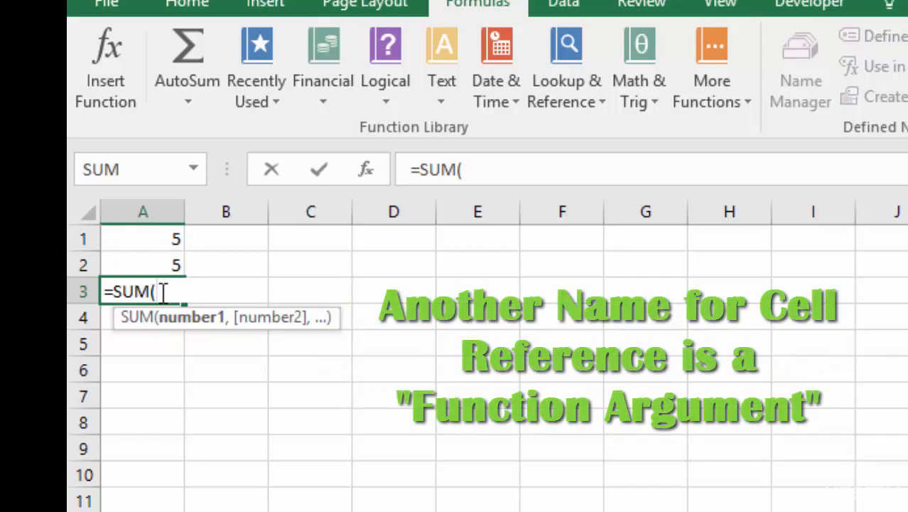
key(BackSpace)
key(BackSpace)
key(BackSpace)
key(BackSpace)
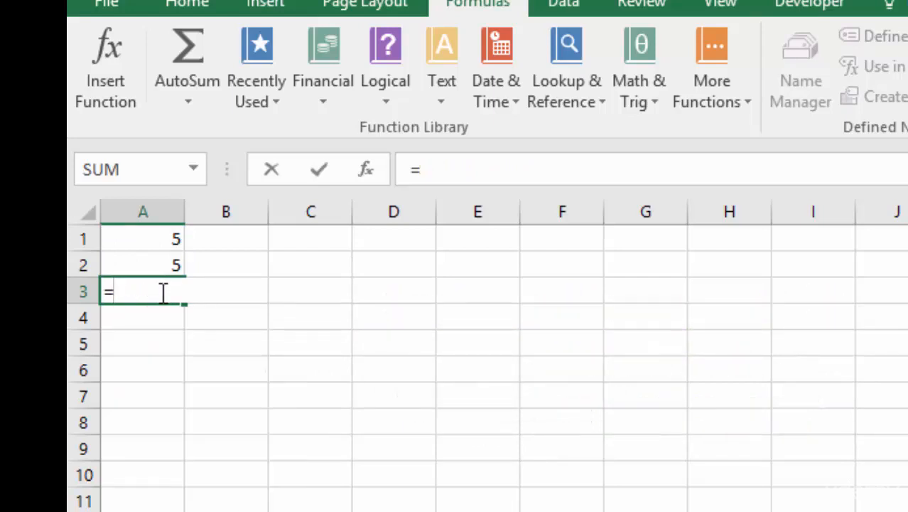
click(192, 169)
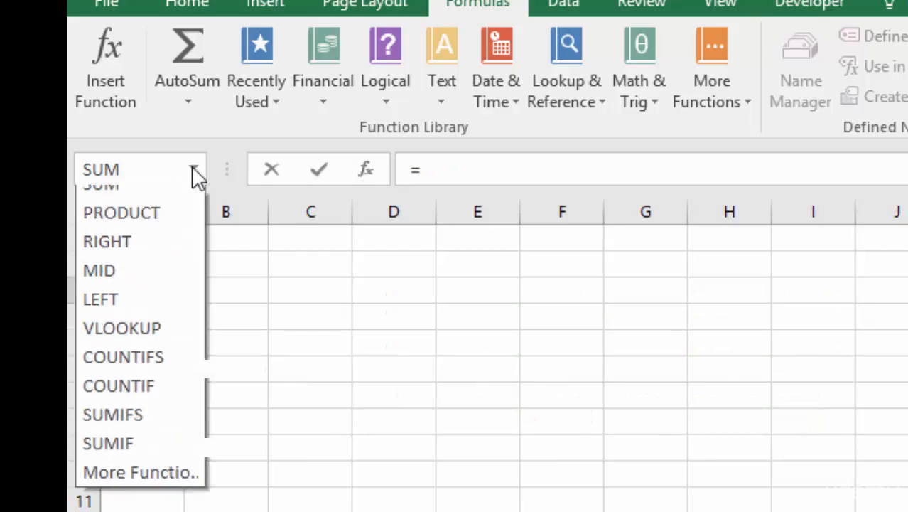
click(125, 203)
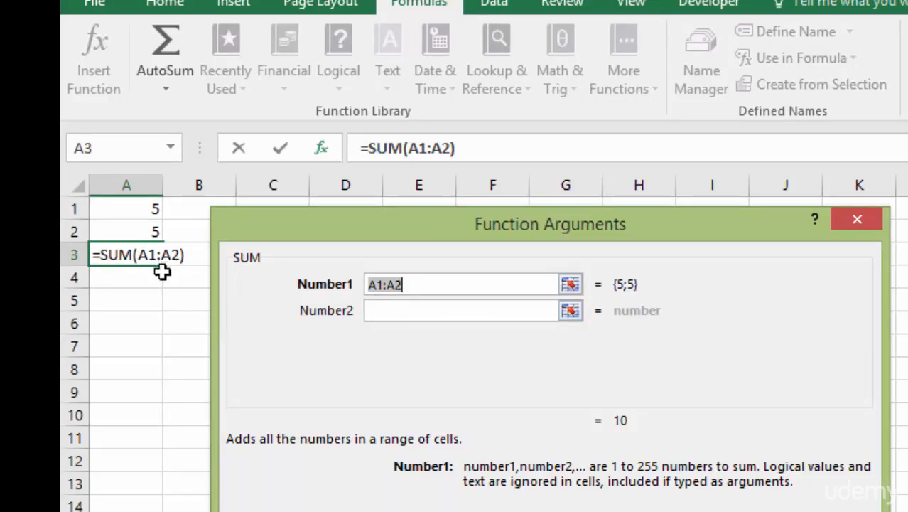
key(Return)
key(F2)
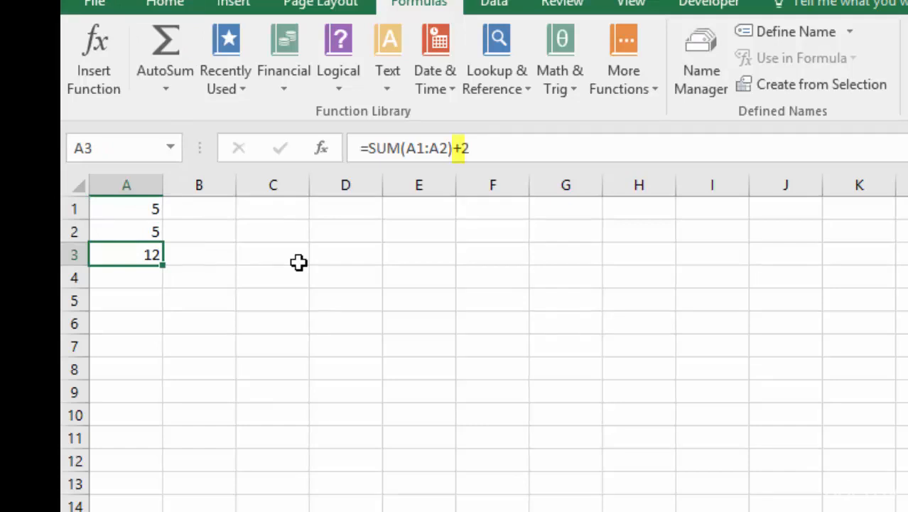
Step: Review the formula in A3, including its constant, and change the value in A1 to 10
double_click(121, 254)
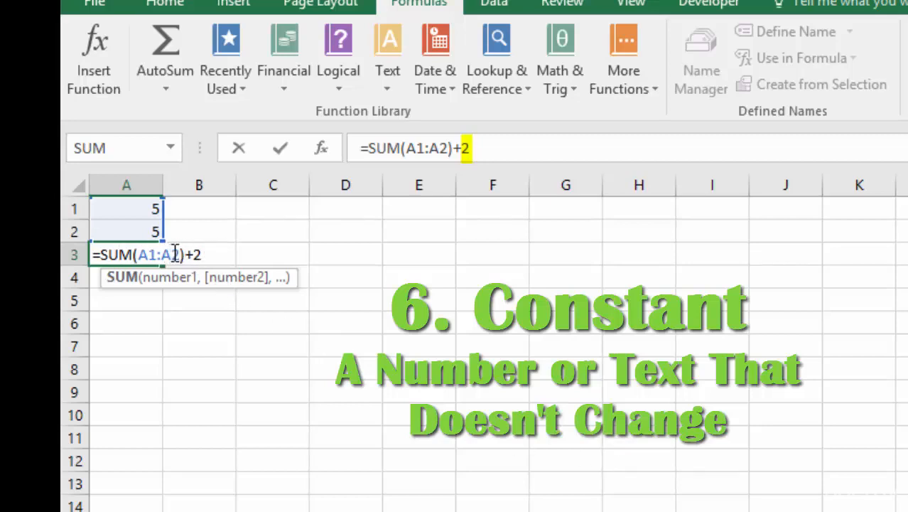
click(139, 207)
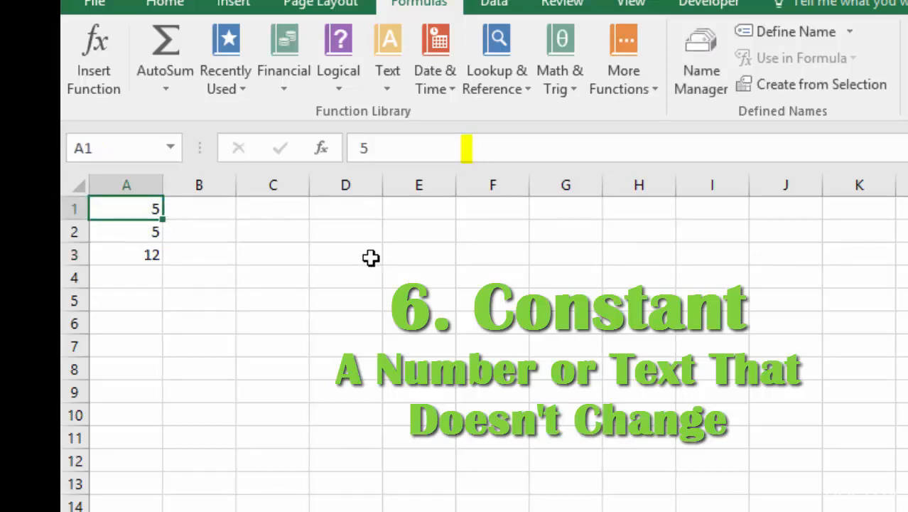
text(10)
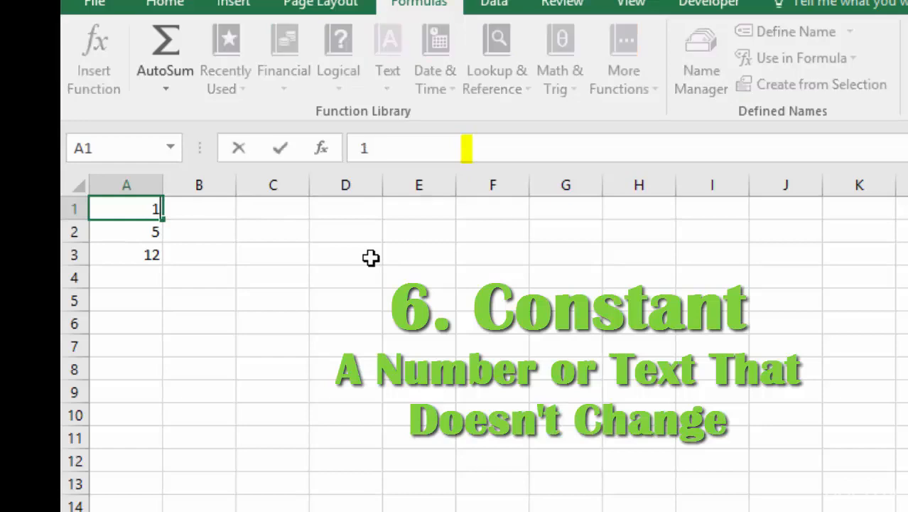
key(Return)
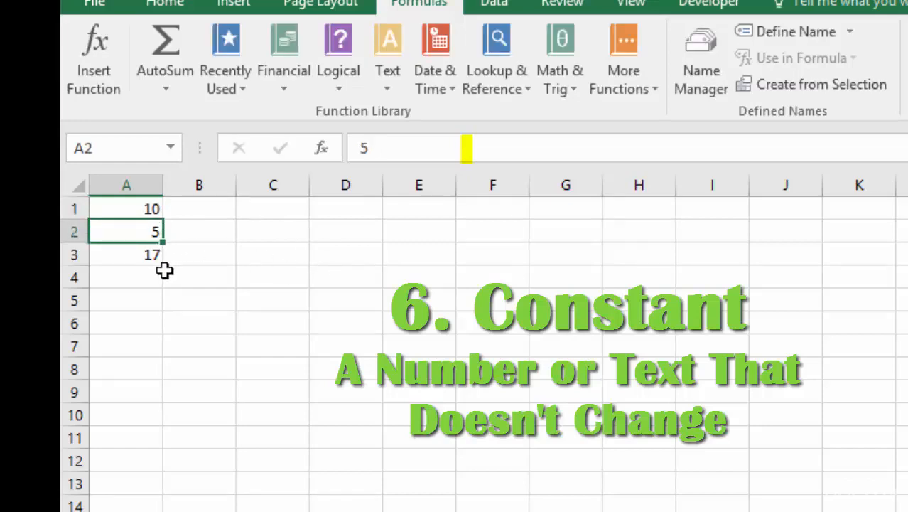
Step: Edit the formula in A3 to use comma-separated cell references, making it =SUM(A1,A2,D1)+2
double_click(159, 262)
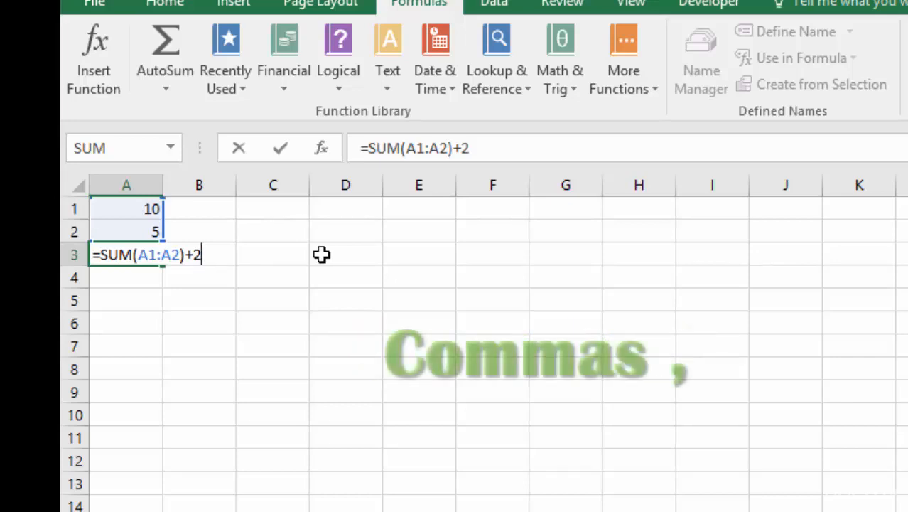
key(Left)
key(Left)
key(Left)
key(Left)
key(Left)
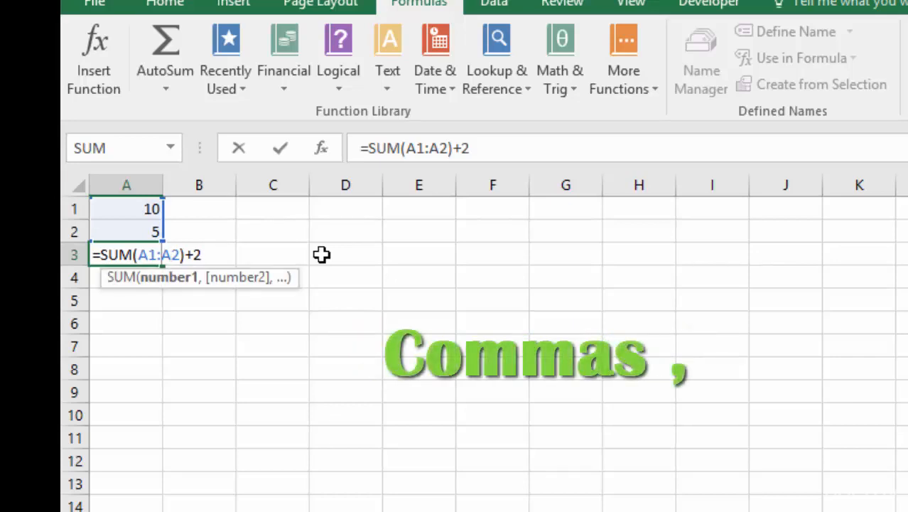
key(BackSpace)
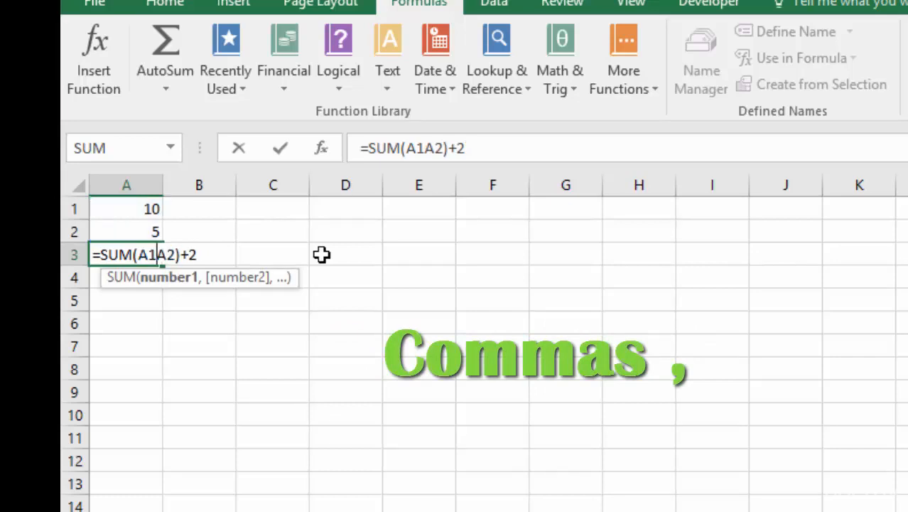
text(,)
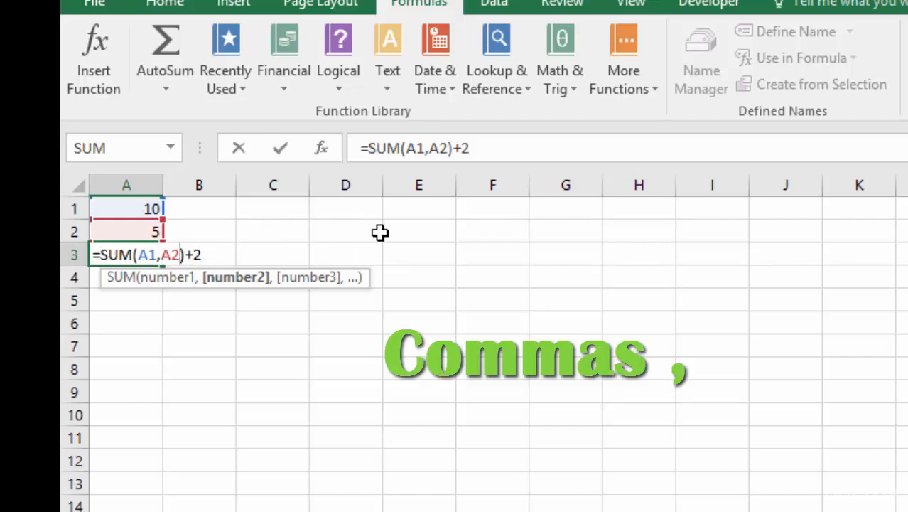
text(,)
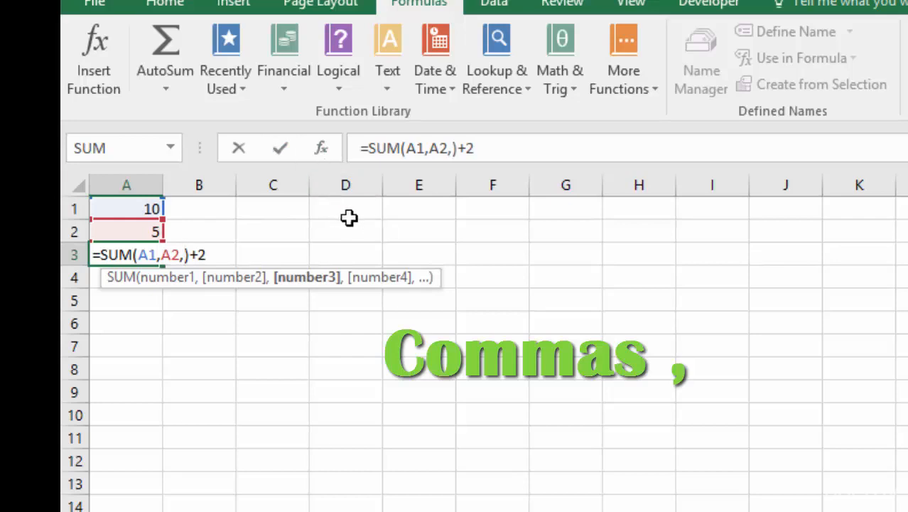
click(351, 214)
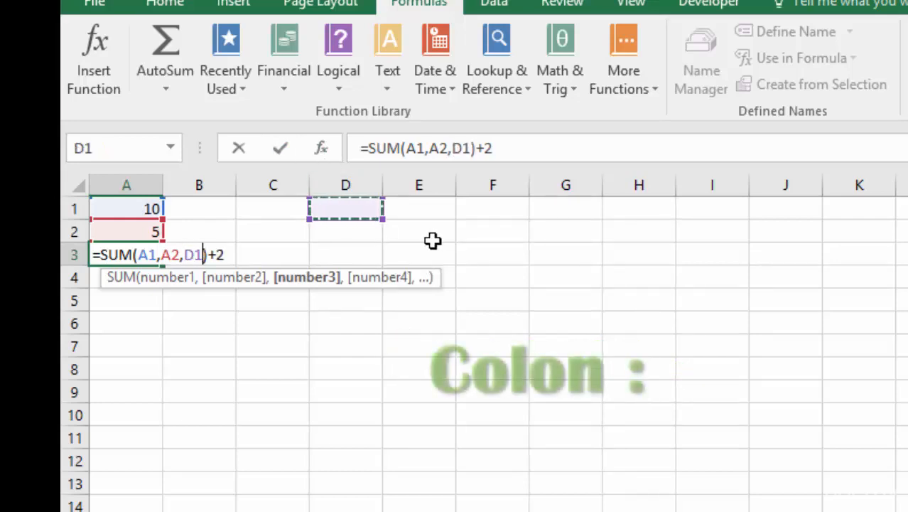
Step: Replace the arguments of the SUM function in A3 with the range A1:E1, making it =SUM(A1:E1)+2
key(BackSpace)
key(BackSpace)
key(BackSpace)
key(BackSpace)
key(BackSpace)
key(BackSpace)
key(BackSpace)
key(BackSpace)
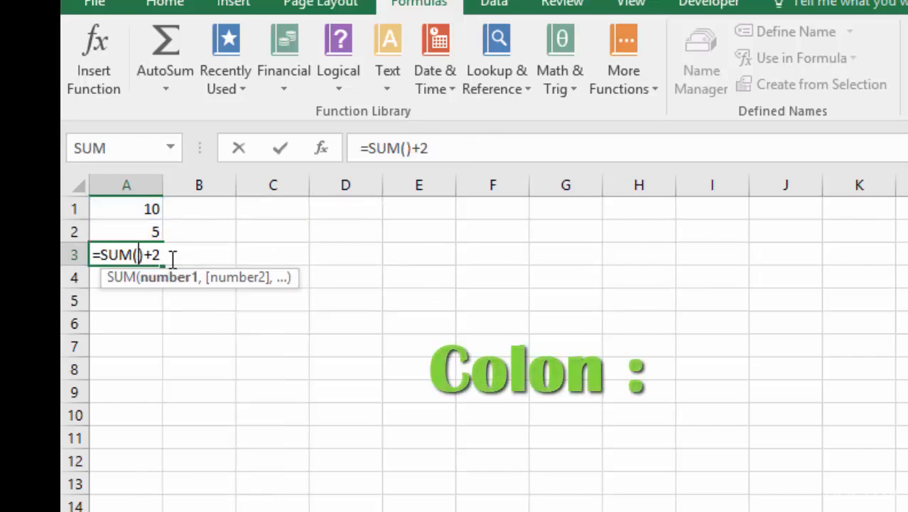
click(134, 209)
drag(134, 209, 442, 211)
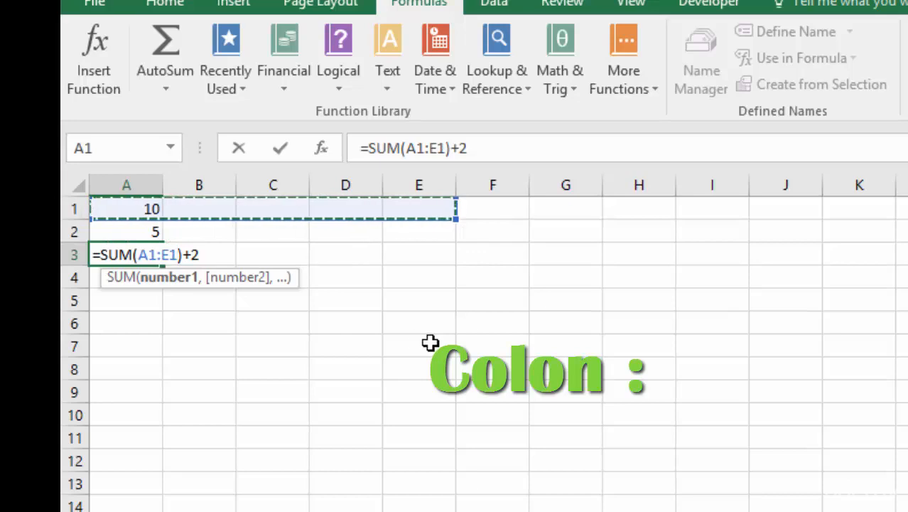